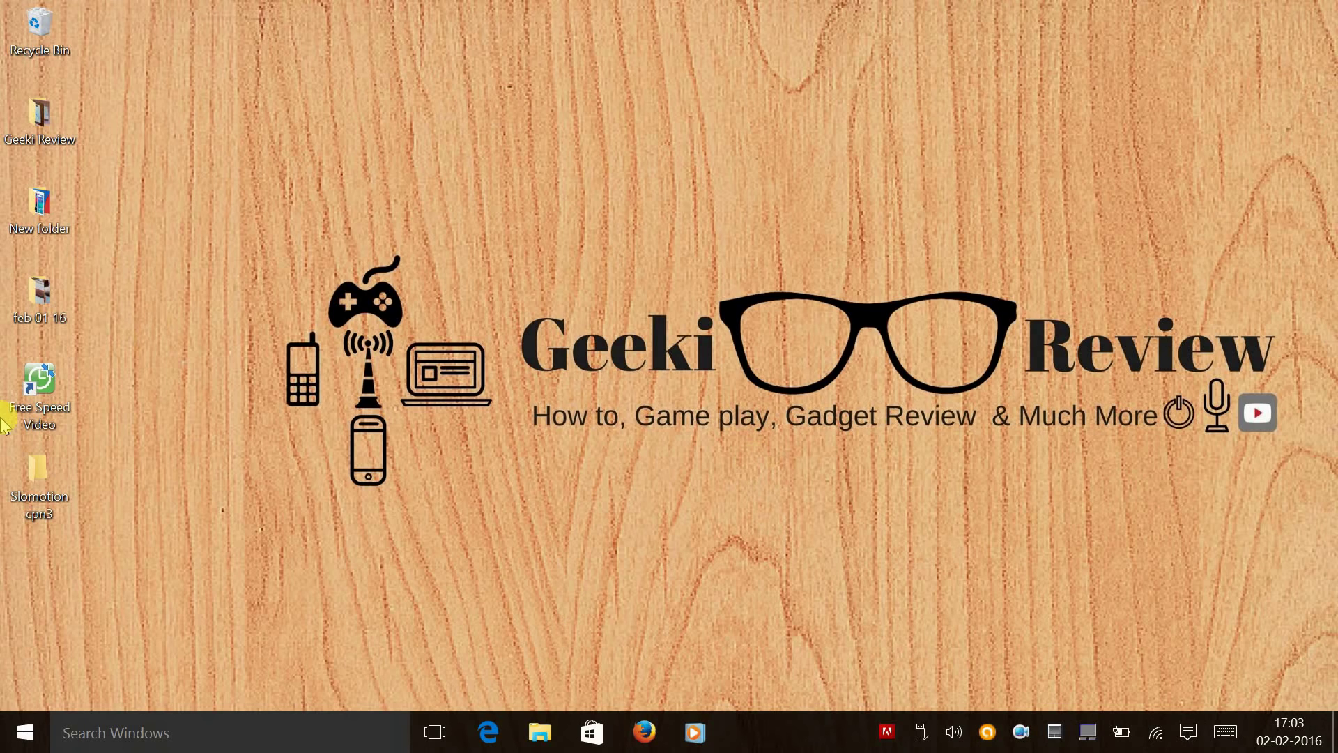
Launch Free Speed Video from its desktop shortcut and minimize its empty window
double_click(50, 421)
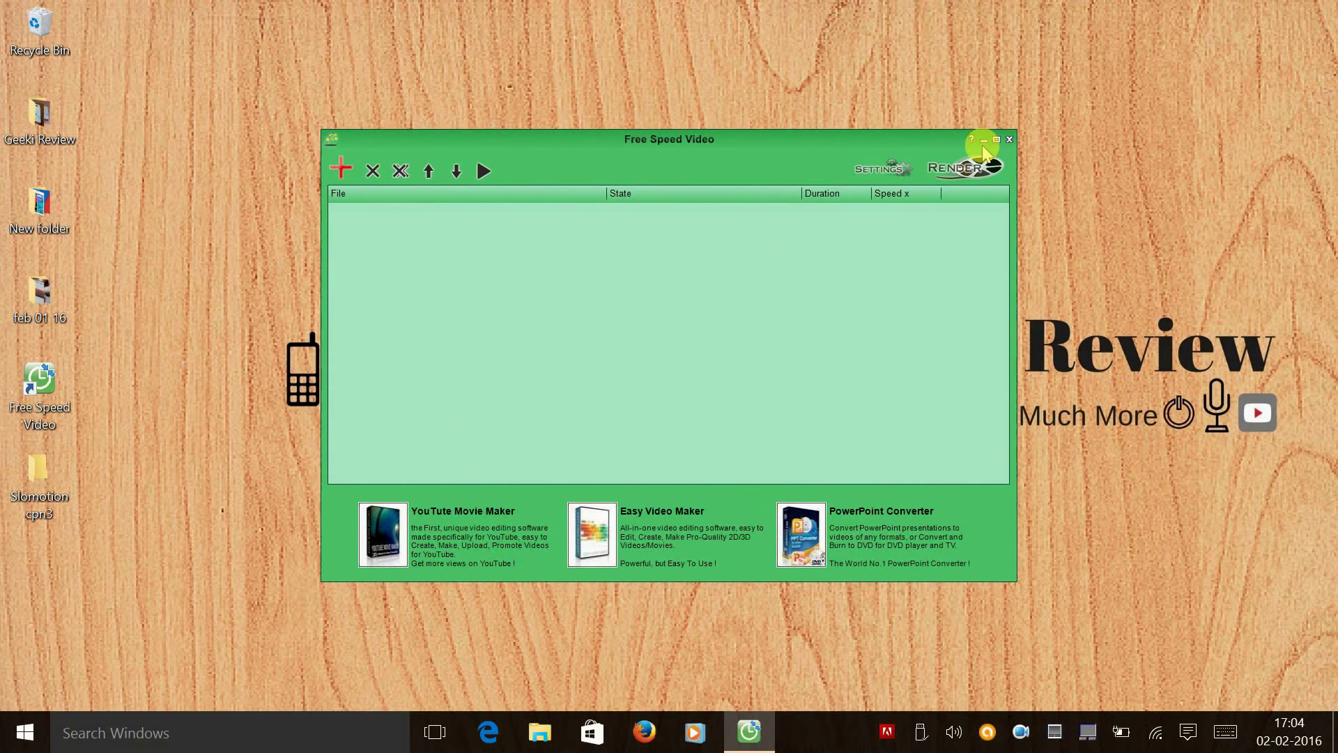
click(984, 140)
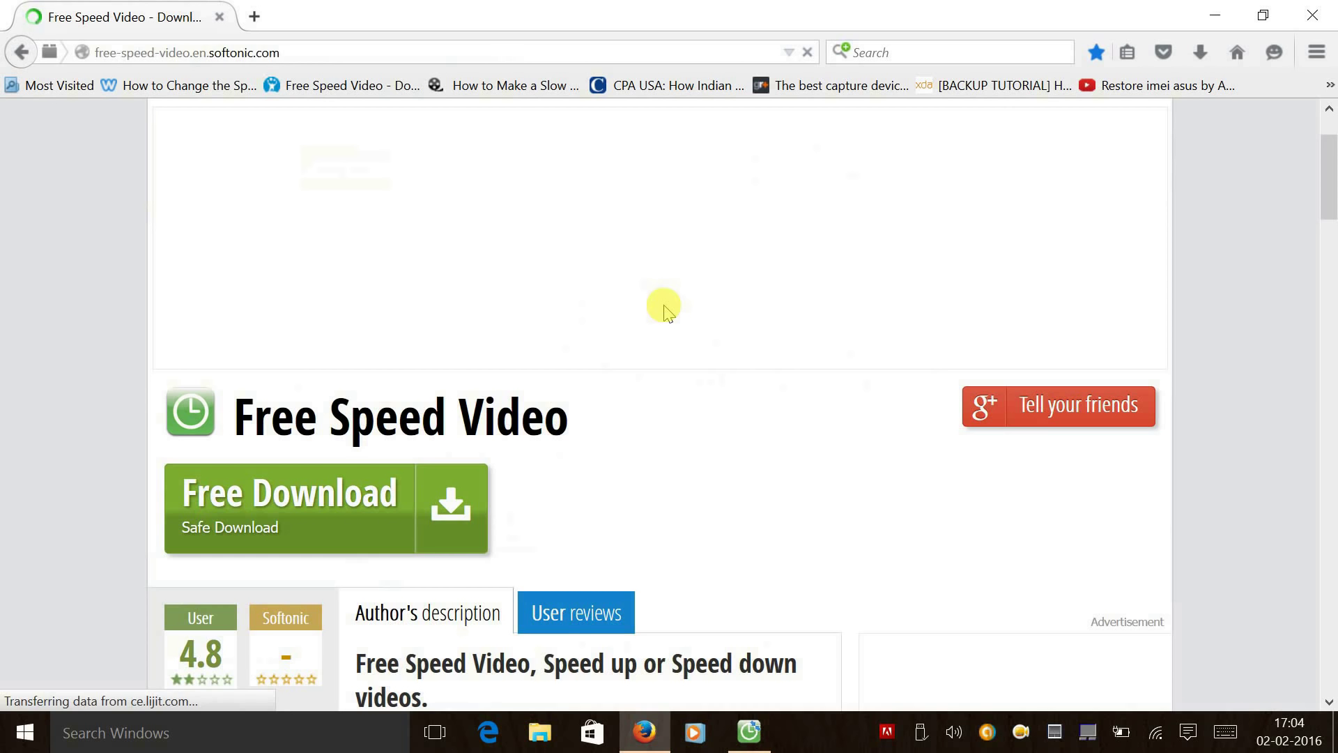
Scroll up and down through the Softonic Free Speed Video page to read its description
scroll(665, 310, down, 3)
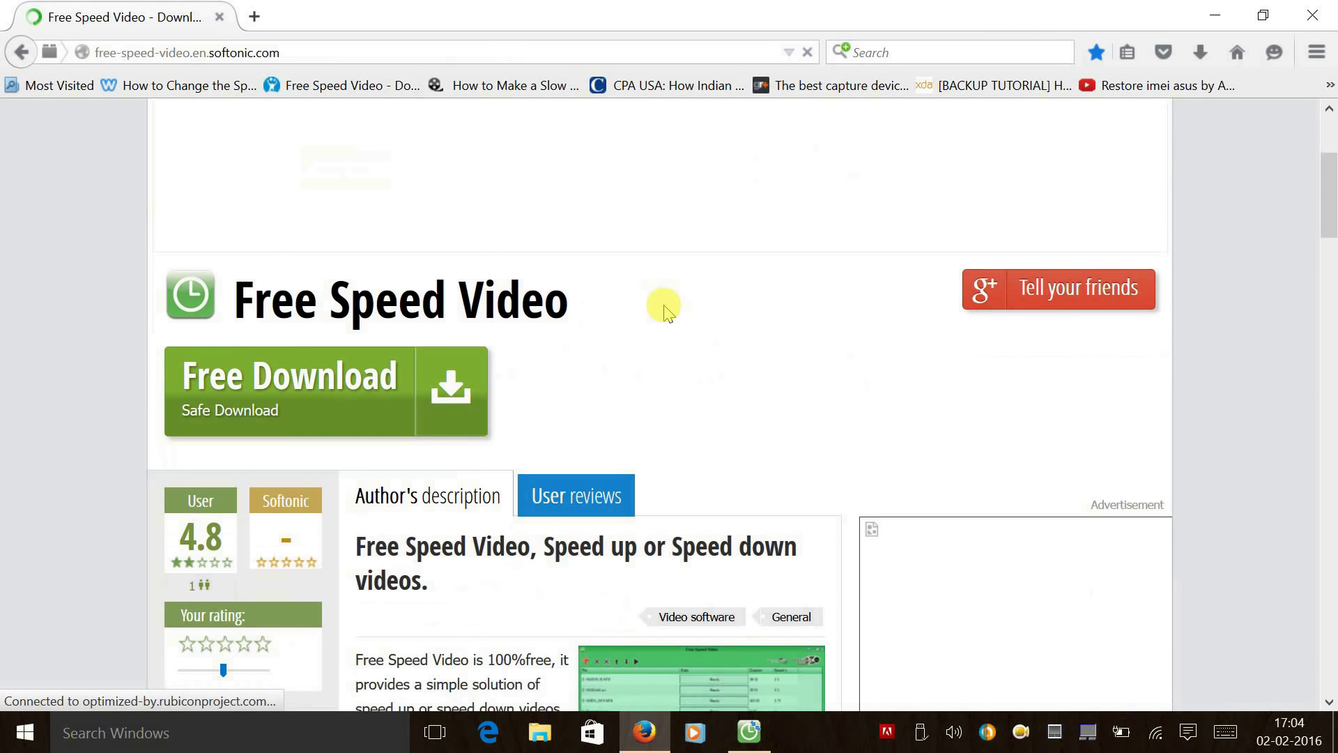
scroll(666, 310, down, 4)
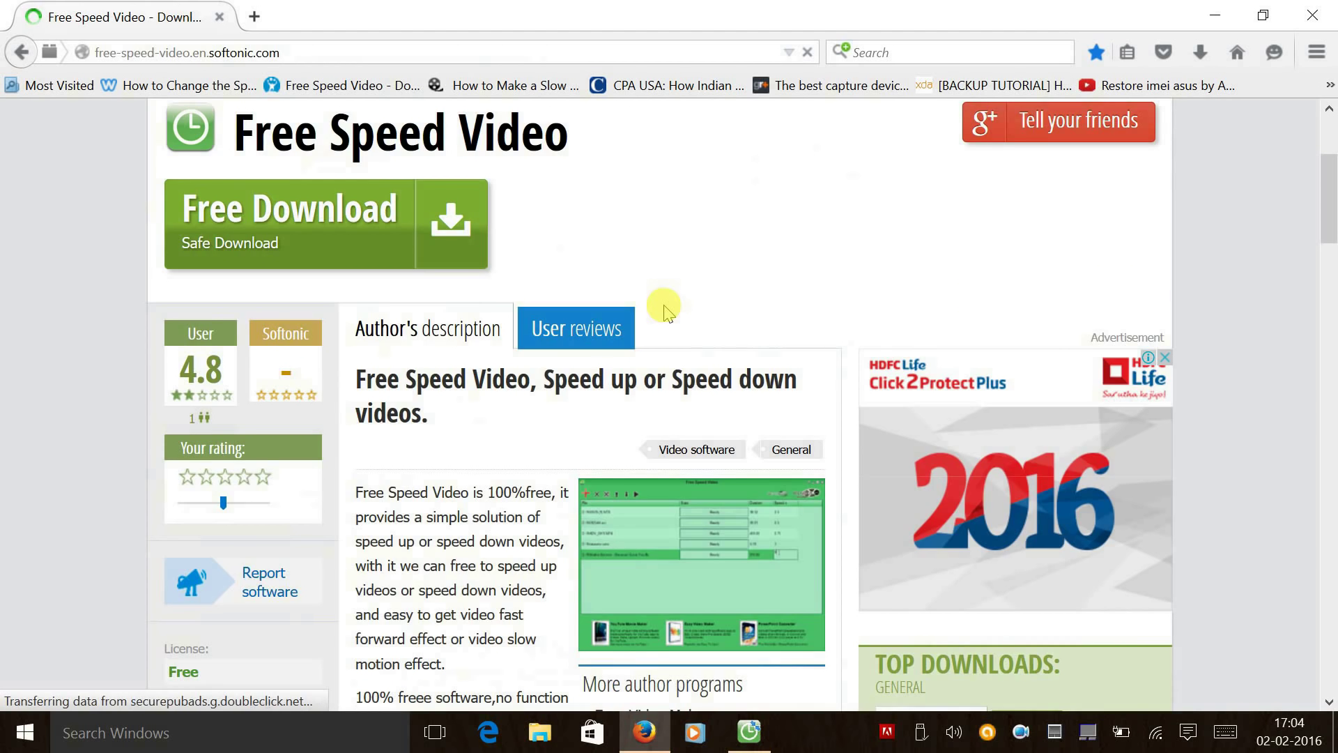
scroll(666, 310, up, 3)
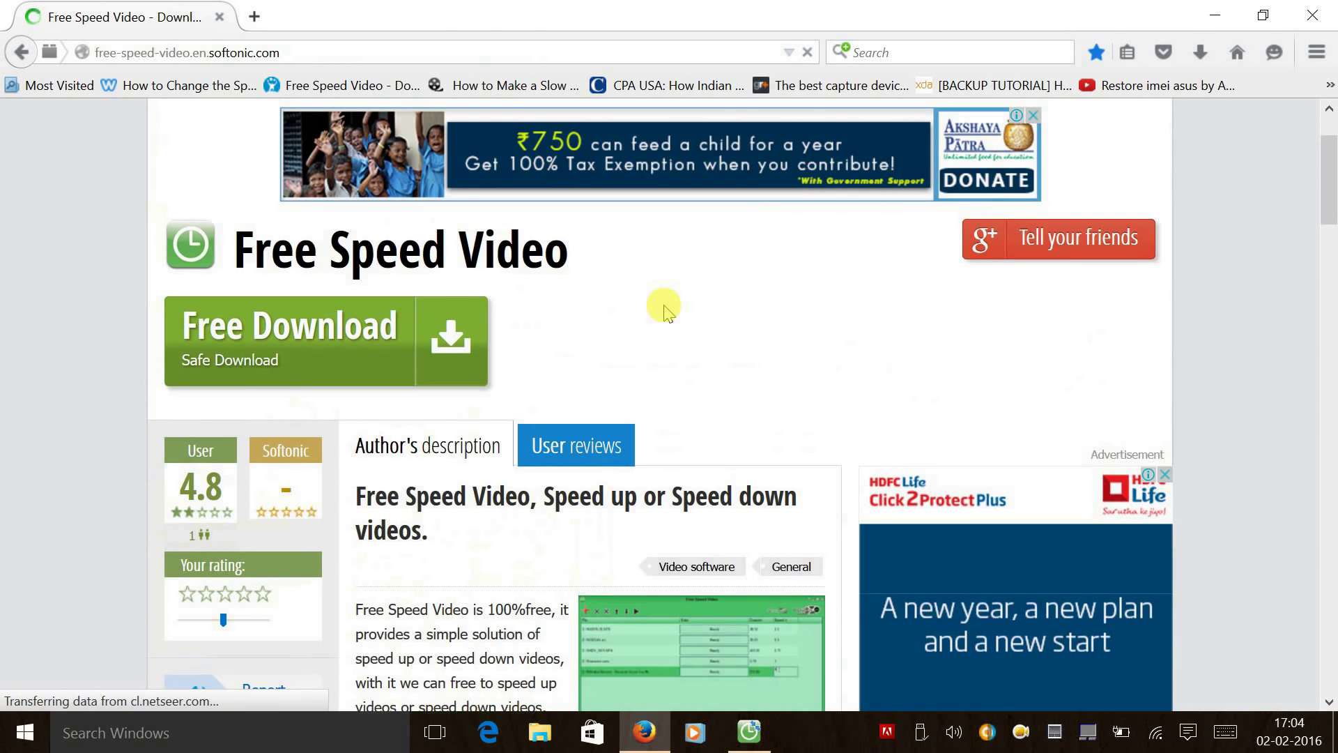
scroll(665, 310, down, 3)
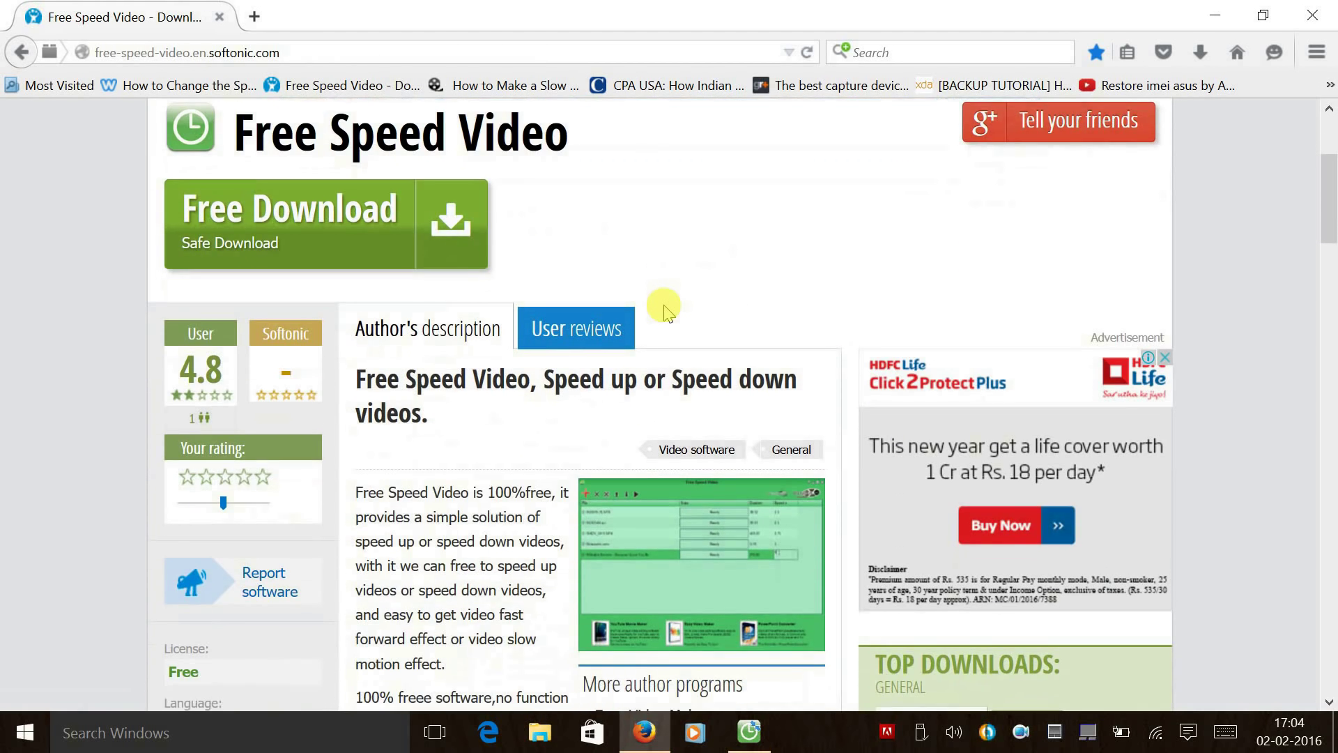
scroll(665, 310, down, 3)
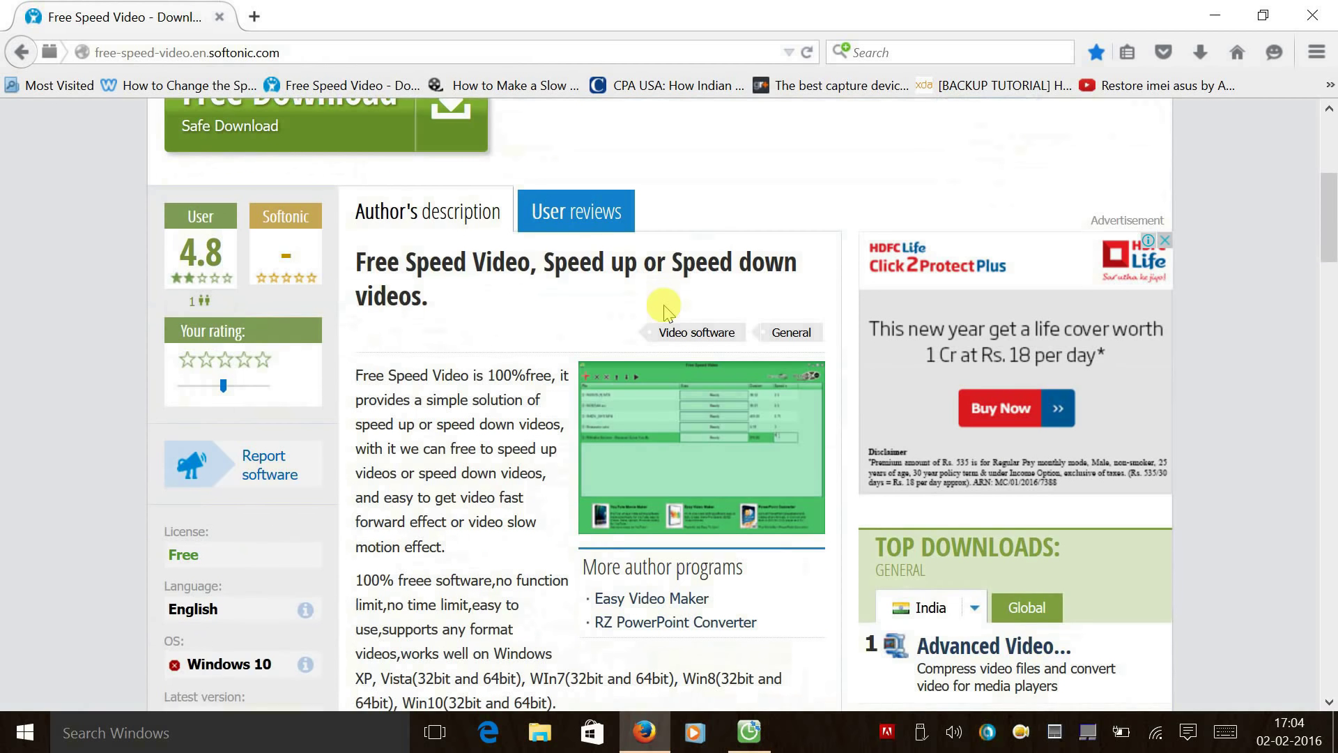
scroll(664, 306, up, 3)
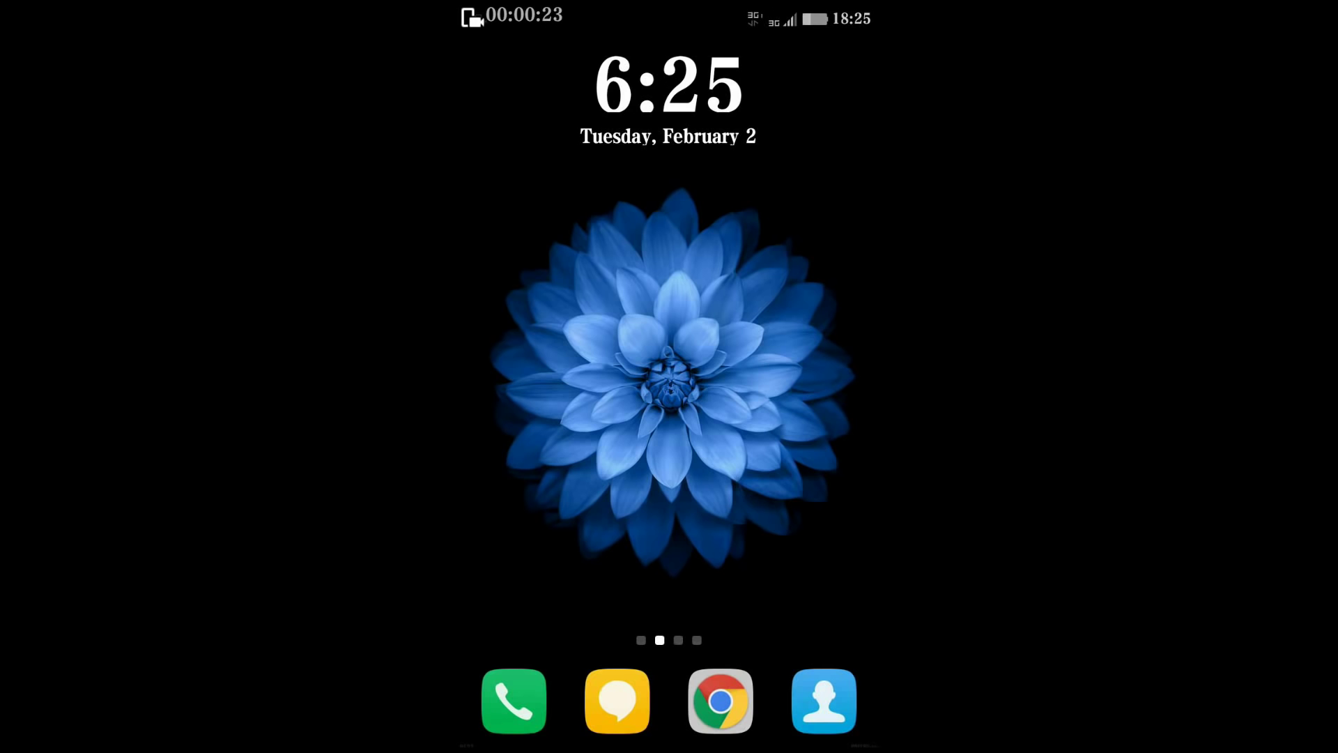
Swipe left from the flower-wallpaper home page to the next page of app icons
drag(802, 348, 530, 349)
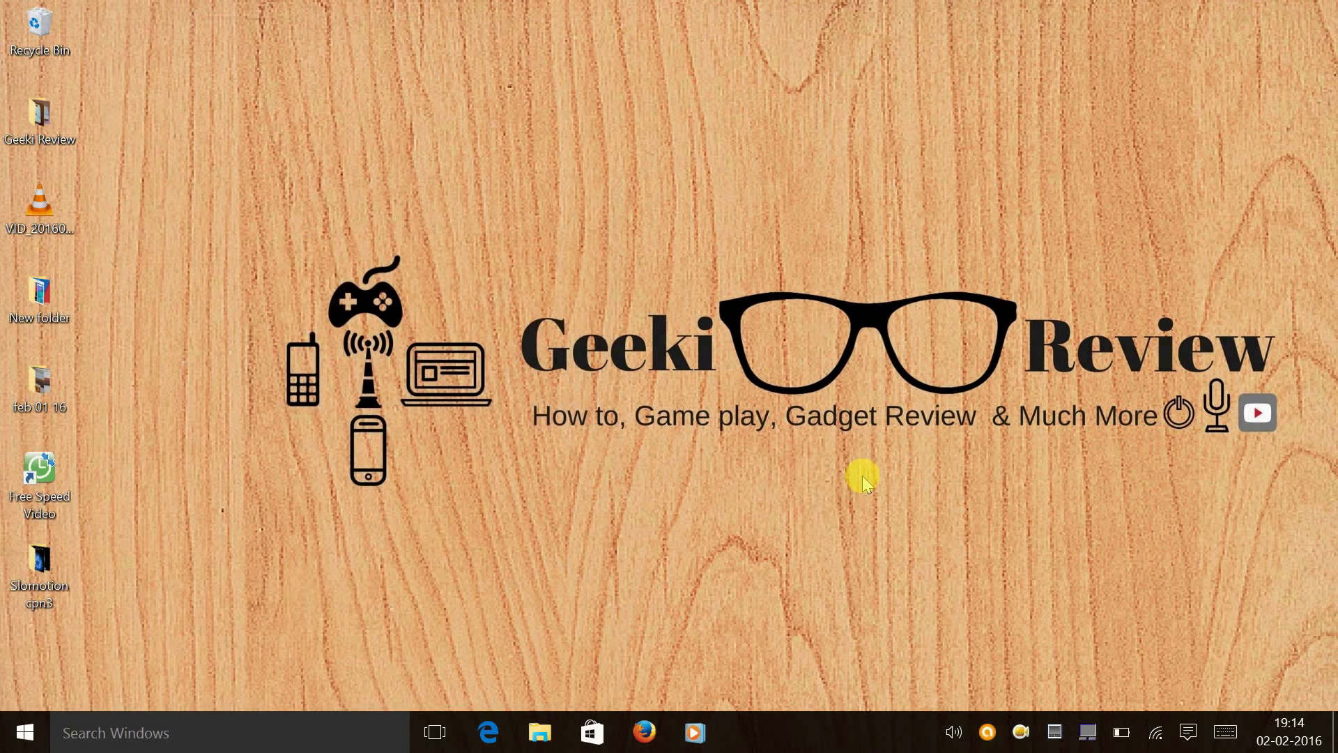
click(39, 206)
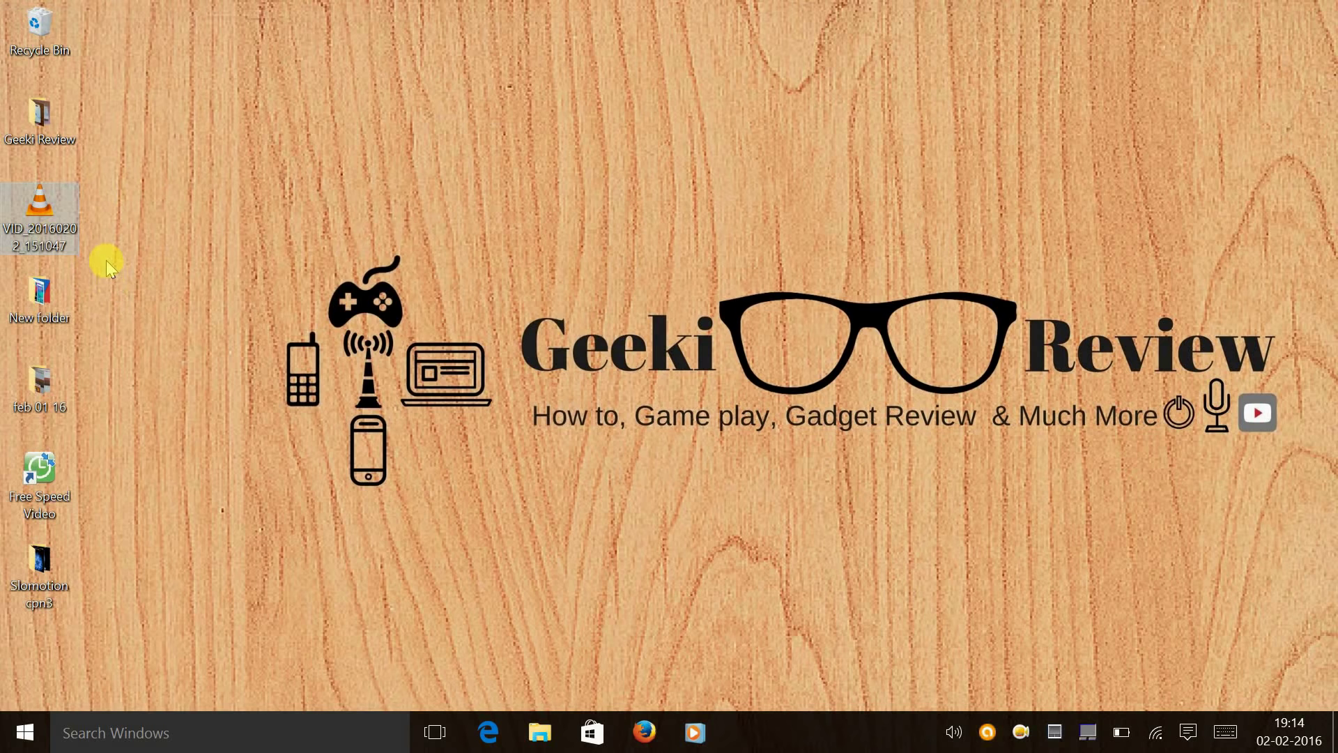
right_click(39, 236)
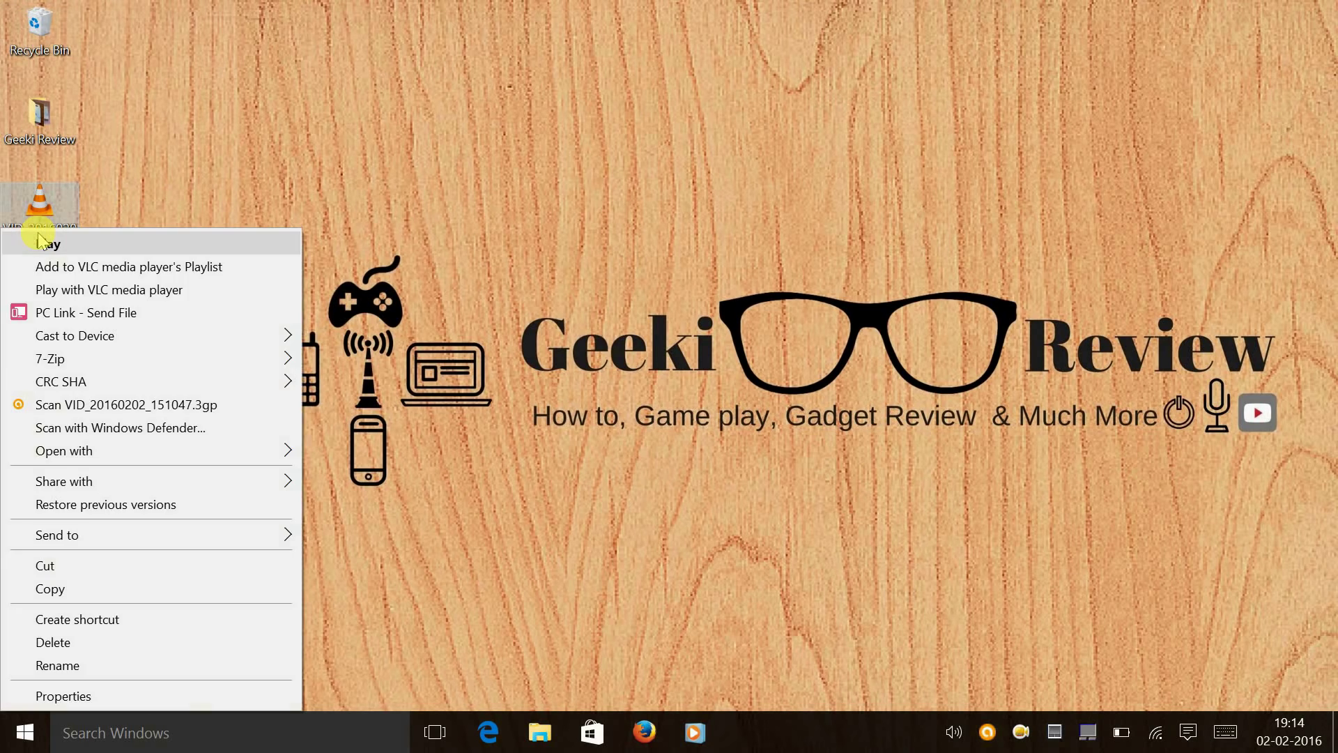
click(202, 688)
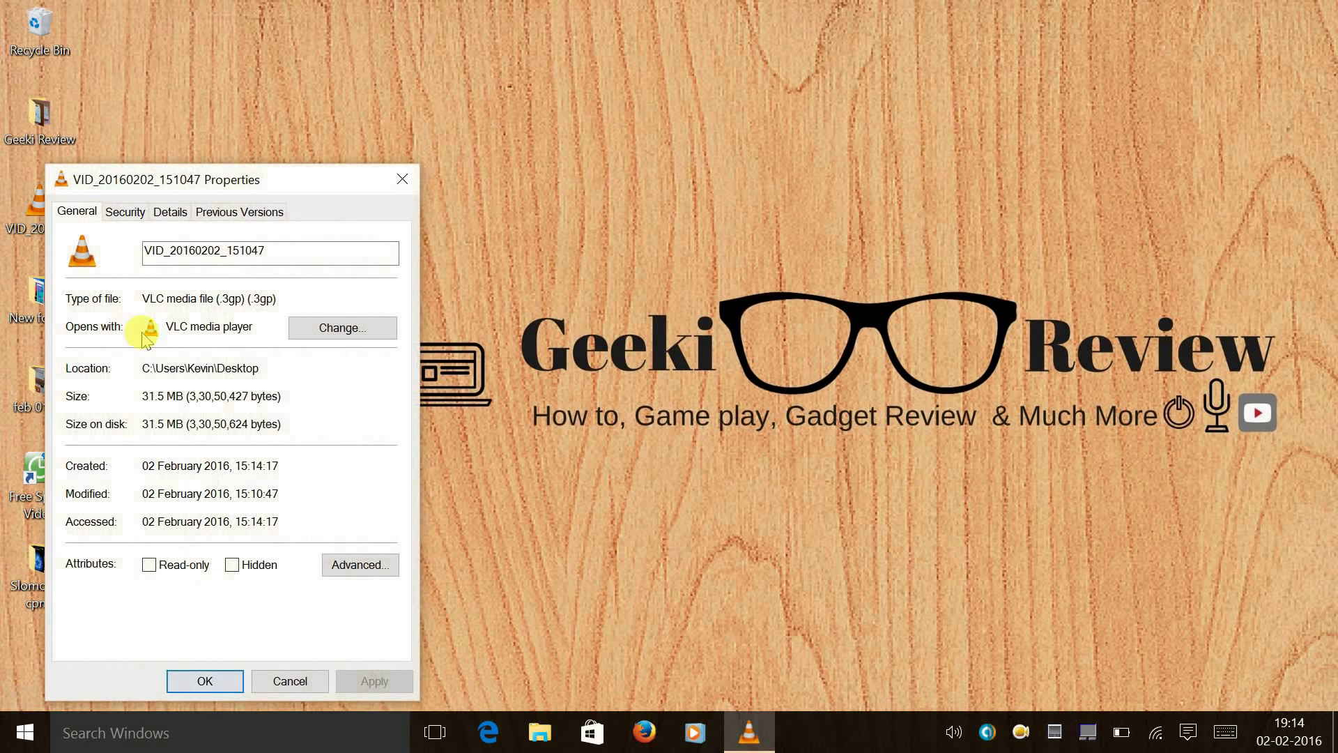
click(182, 215)
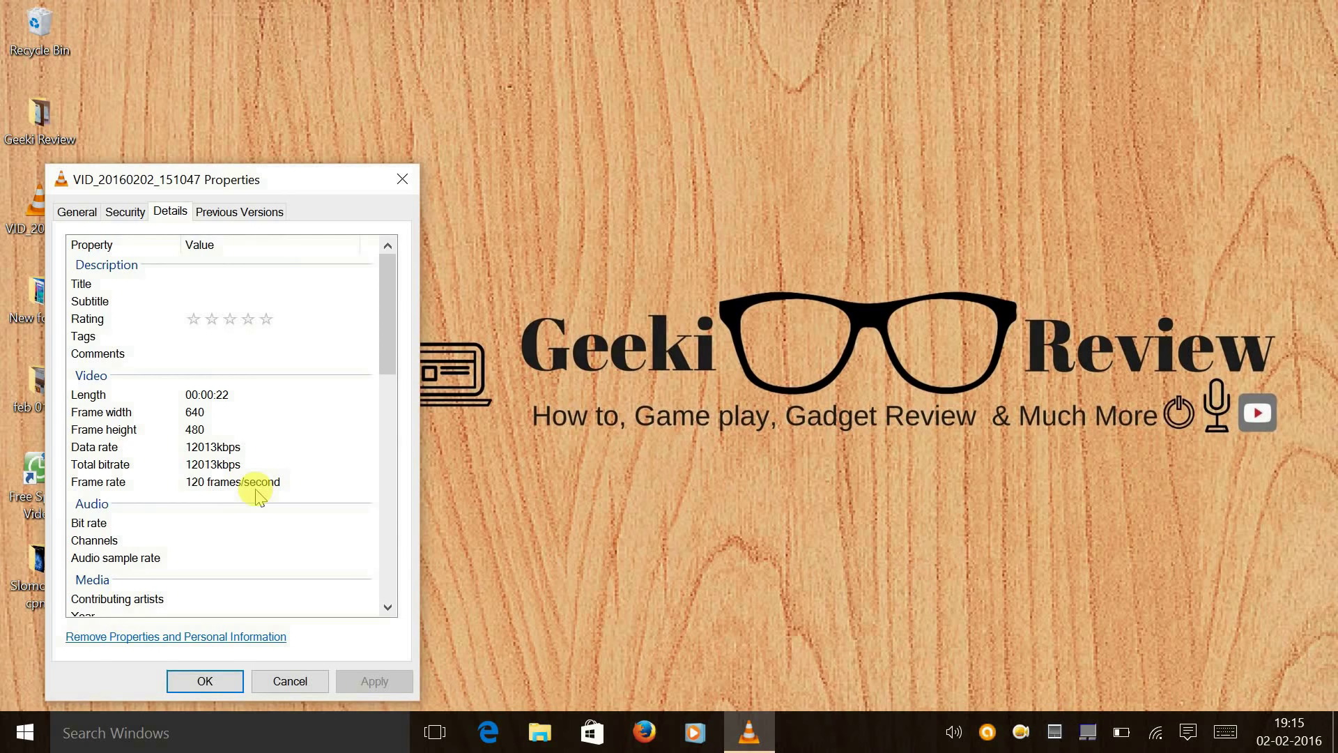
click(230, 599)
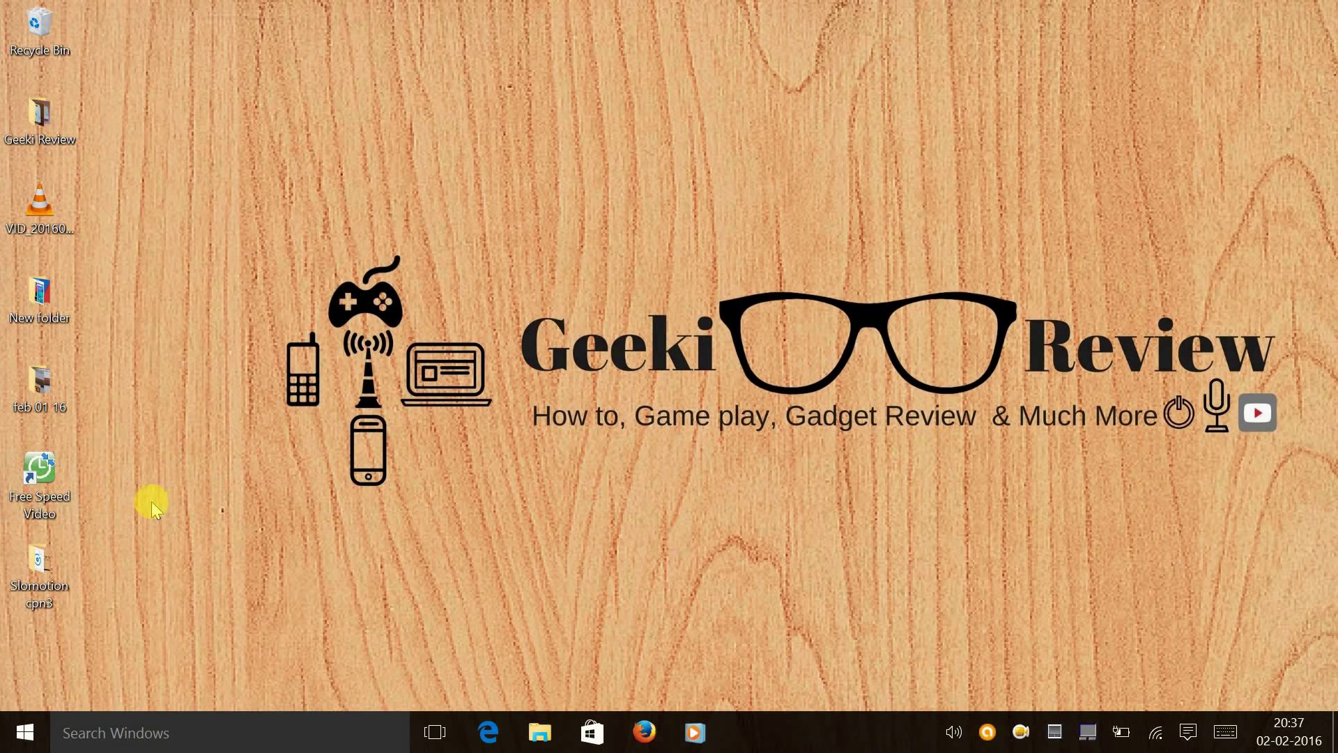
Launch Free Speed Video, add VID_20160202_151047.3gp to the list, and begin editing its Speed x value
double_click(57, 484)
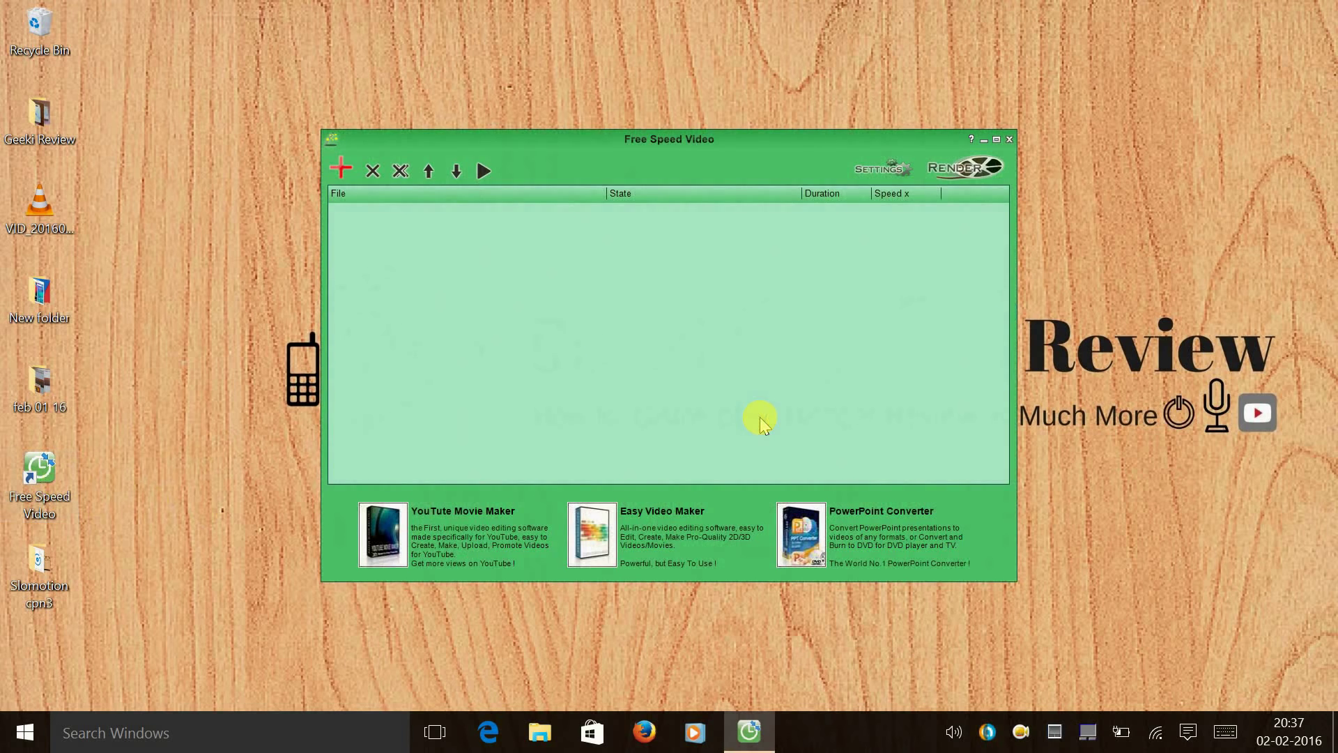
click(342, 169)
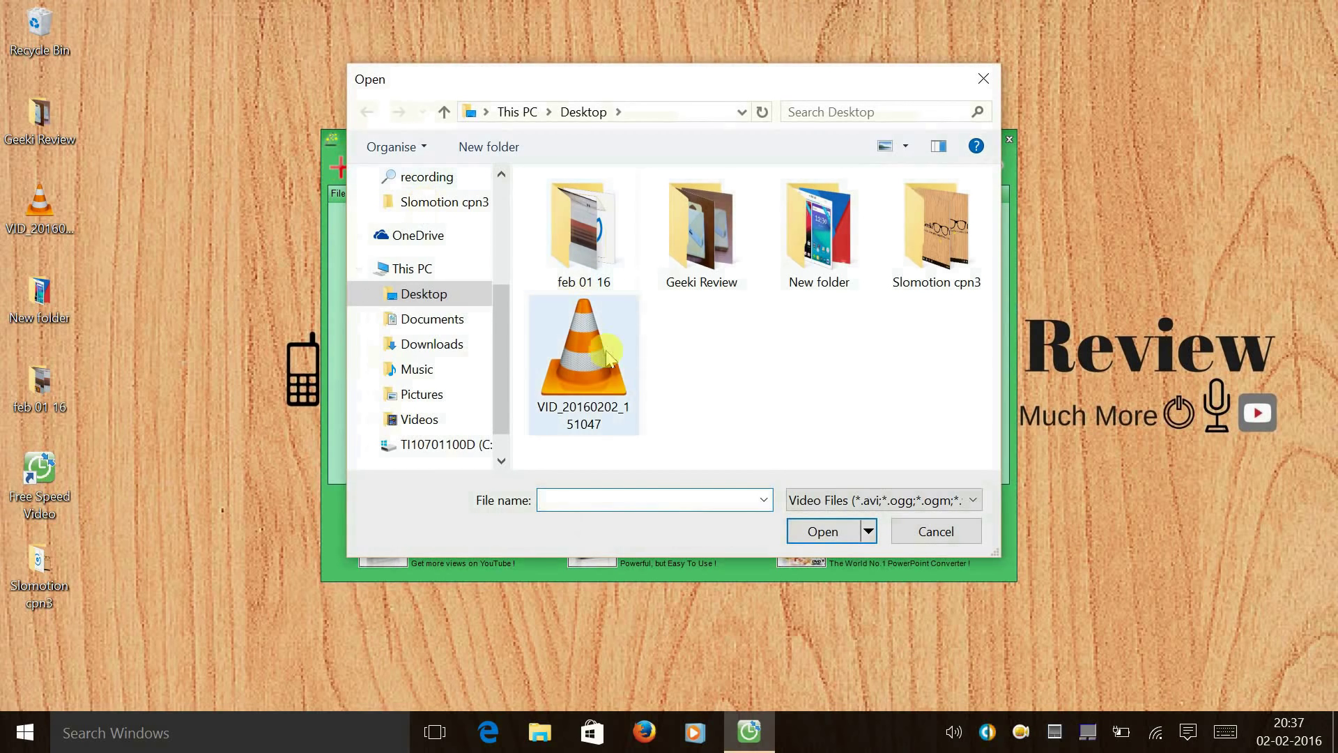
click(599, 369)
click(814, 530)
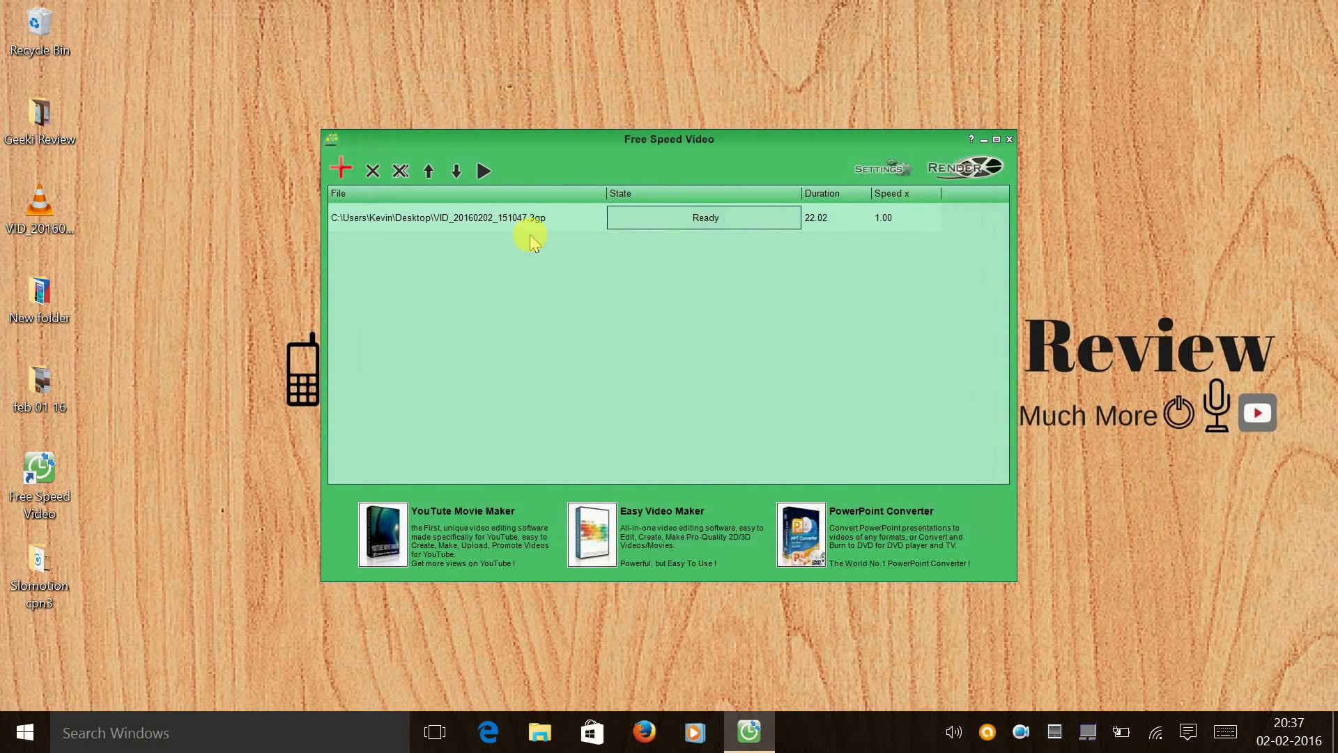
click(886, 224)
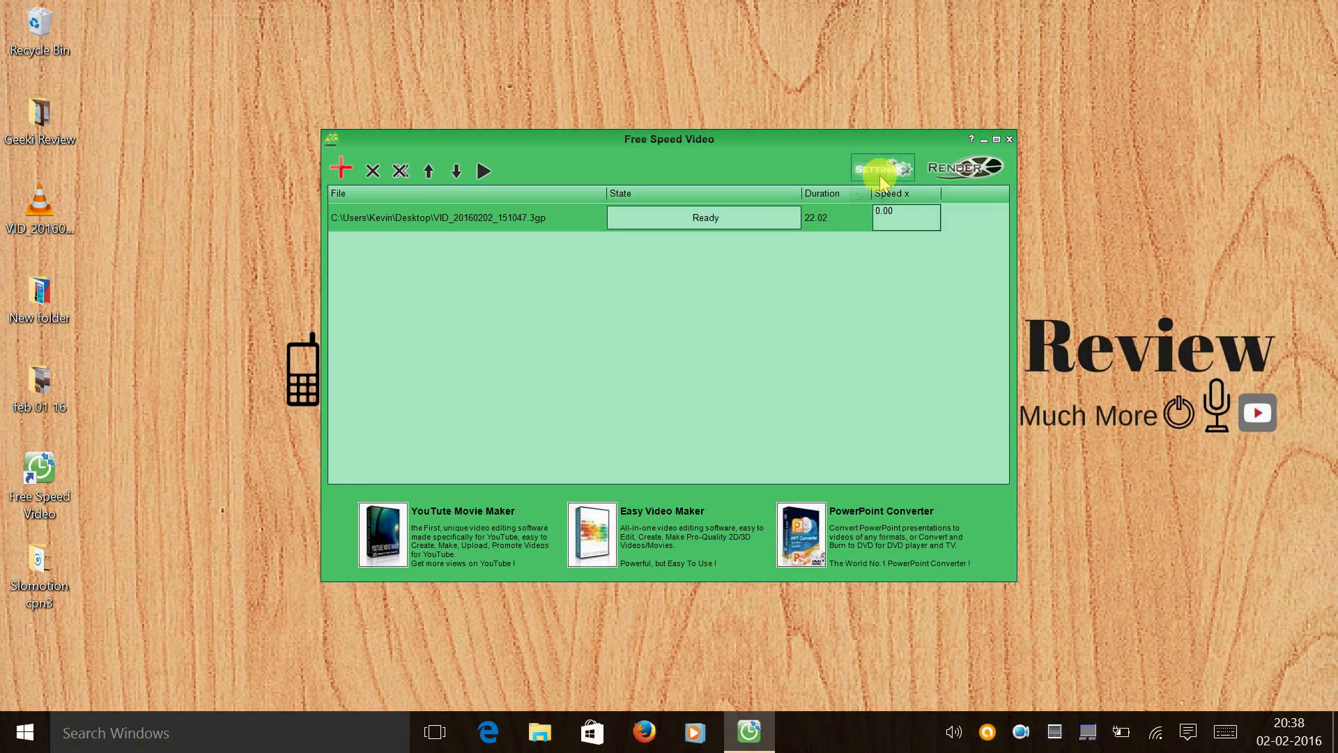
Set the clip's Speed x value to 0.11
drag(884, 211, 896, 222)
text(11)
click(877, 284)
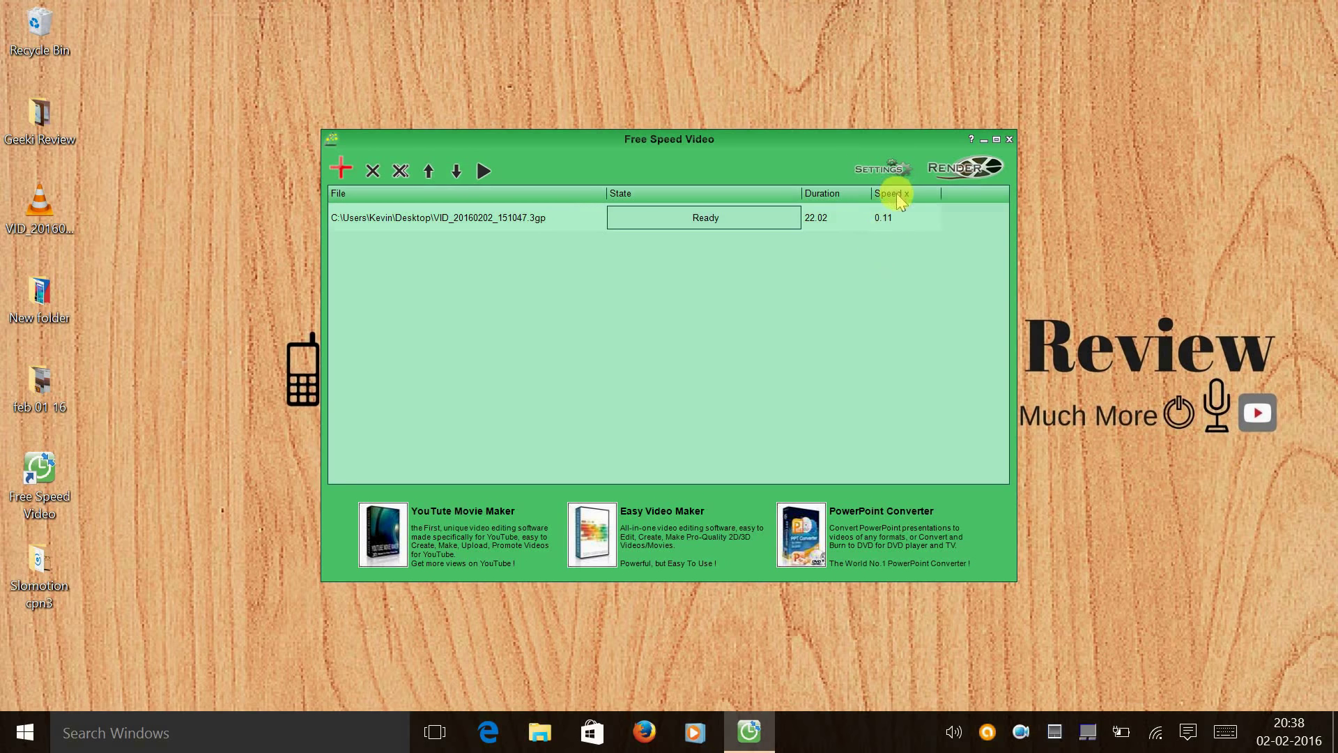
Preview the clip at 0.11x speed, then close the preview window
click(544, 216)
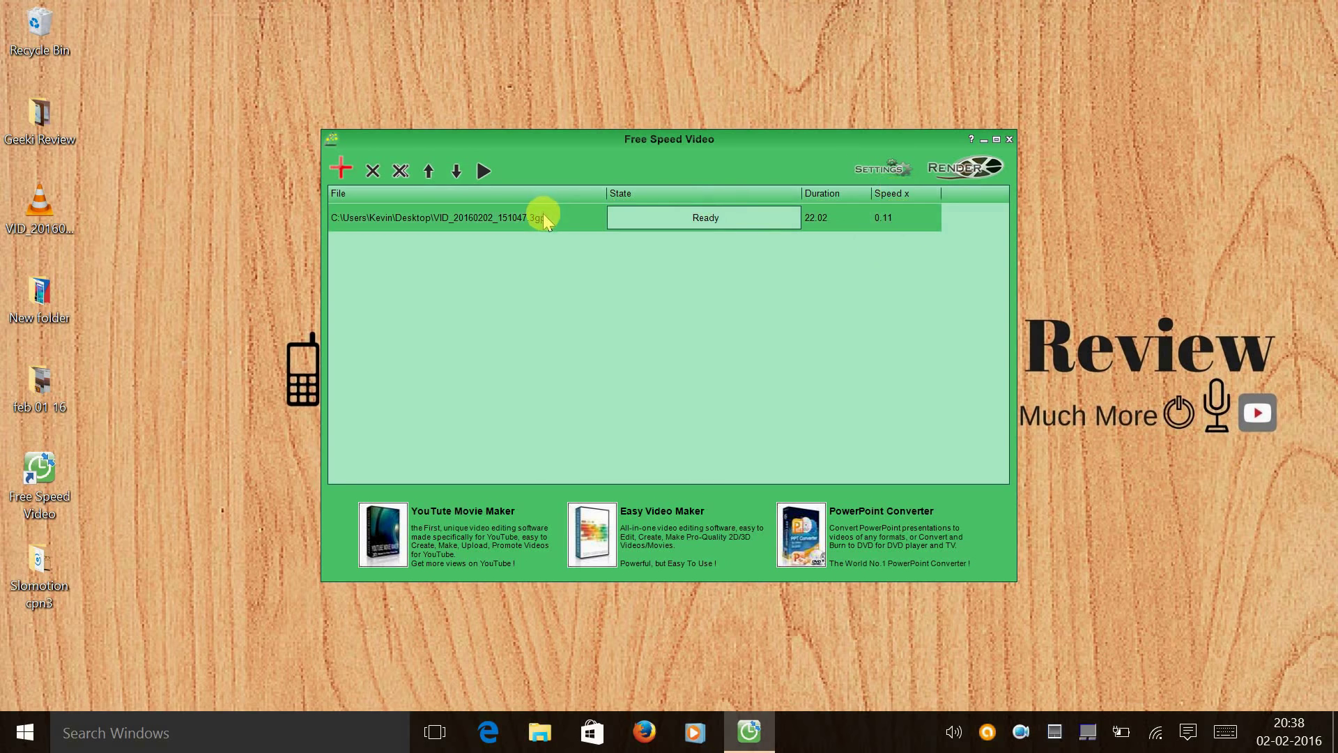
click(488, 171)
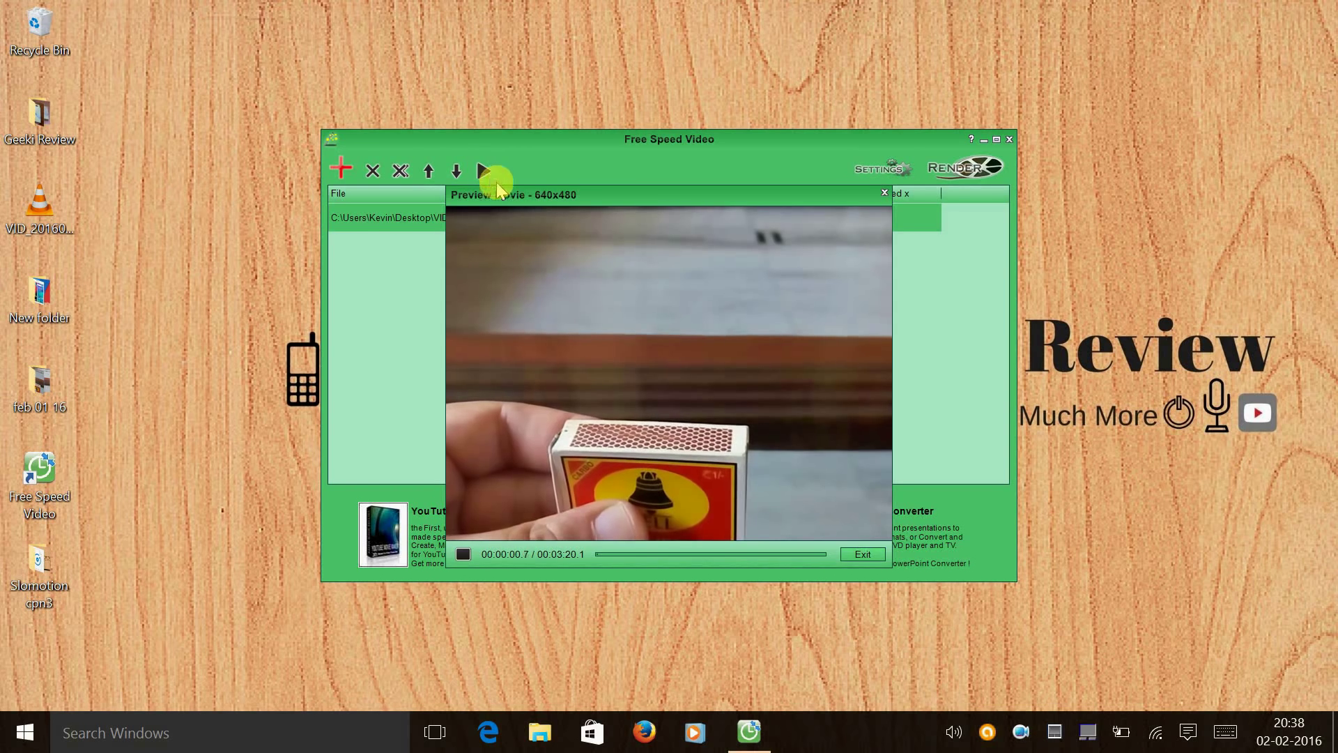
click(884, 194)
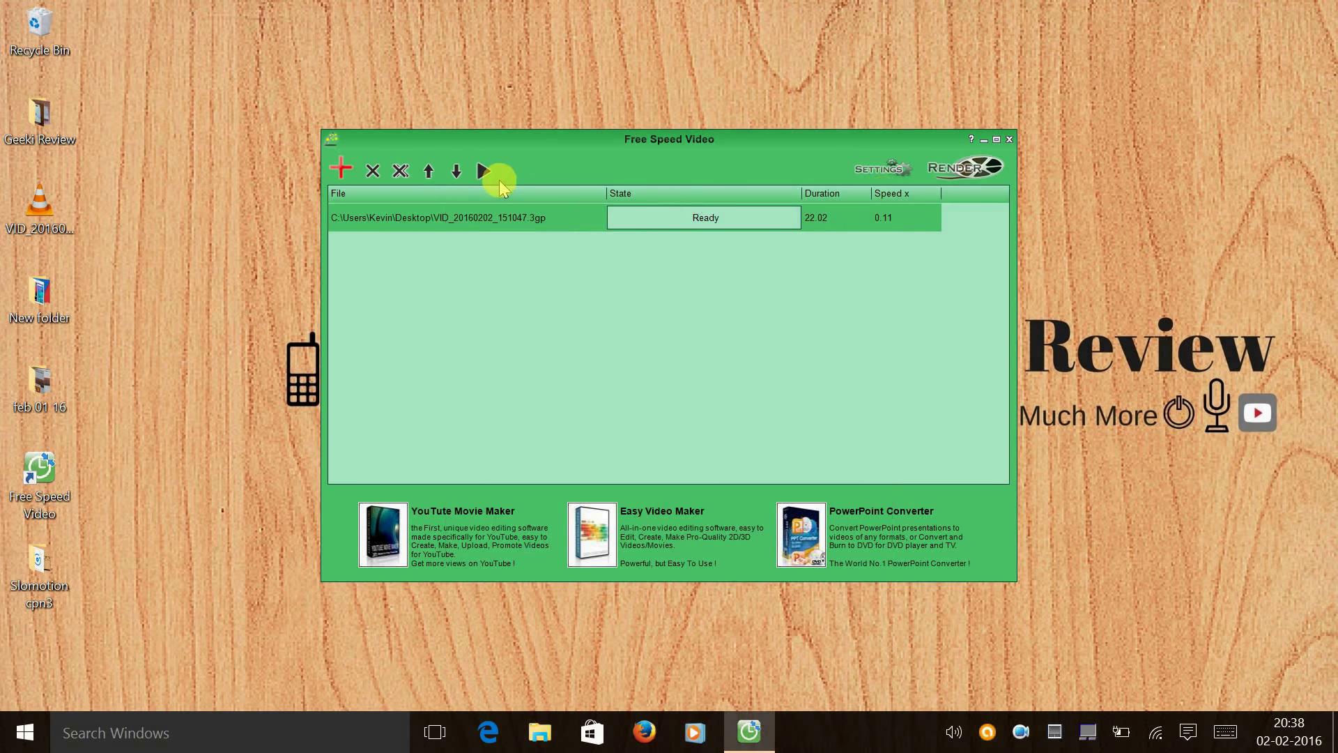
Render the 0.11x clip with the Desktop chosen as the output folder
click(974, 175)
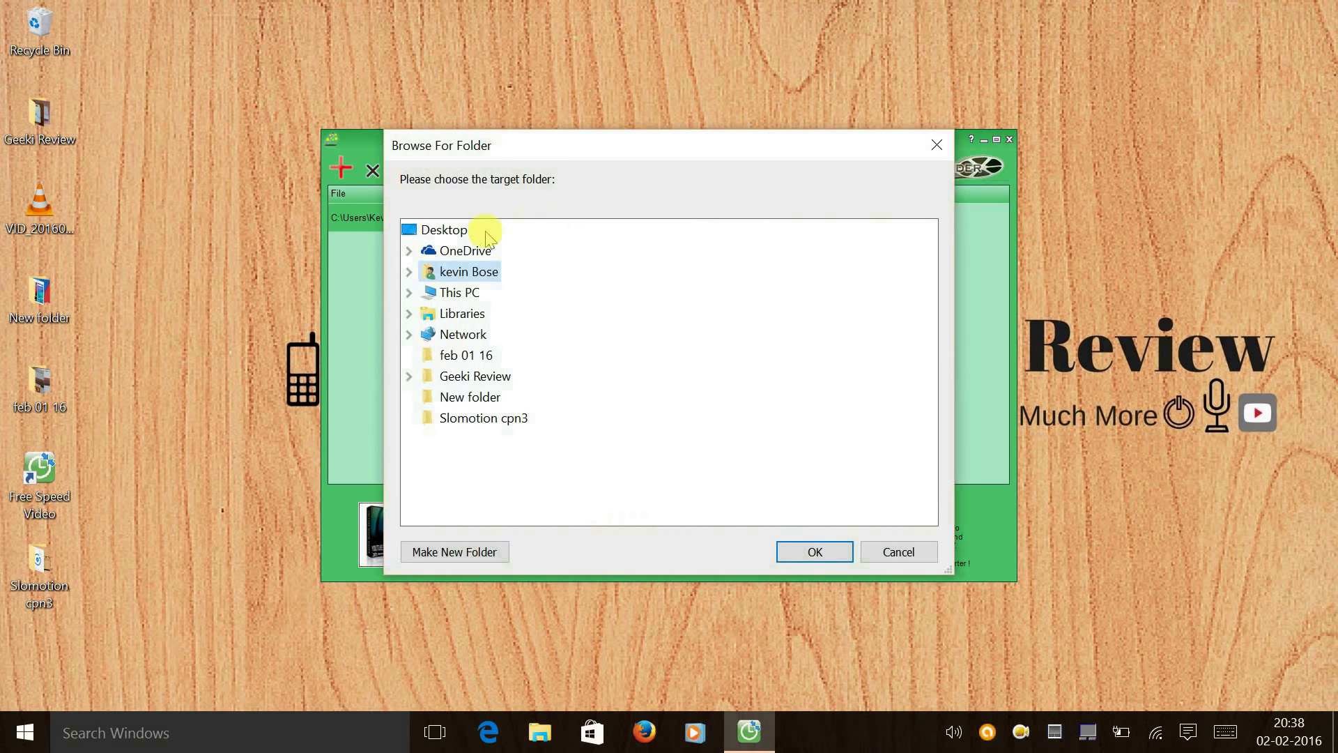
click(451, 232)
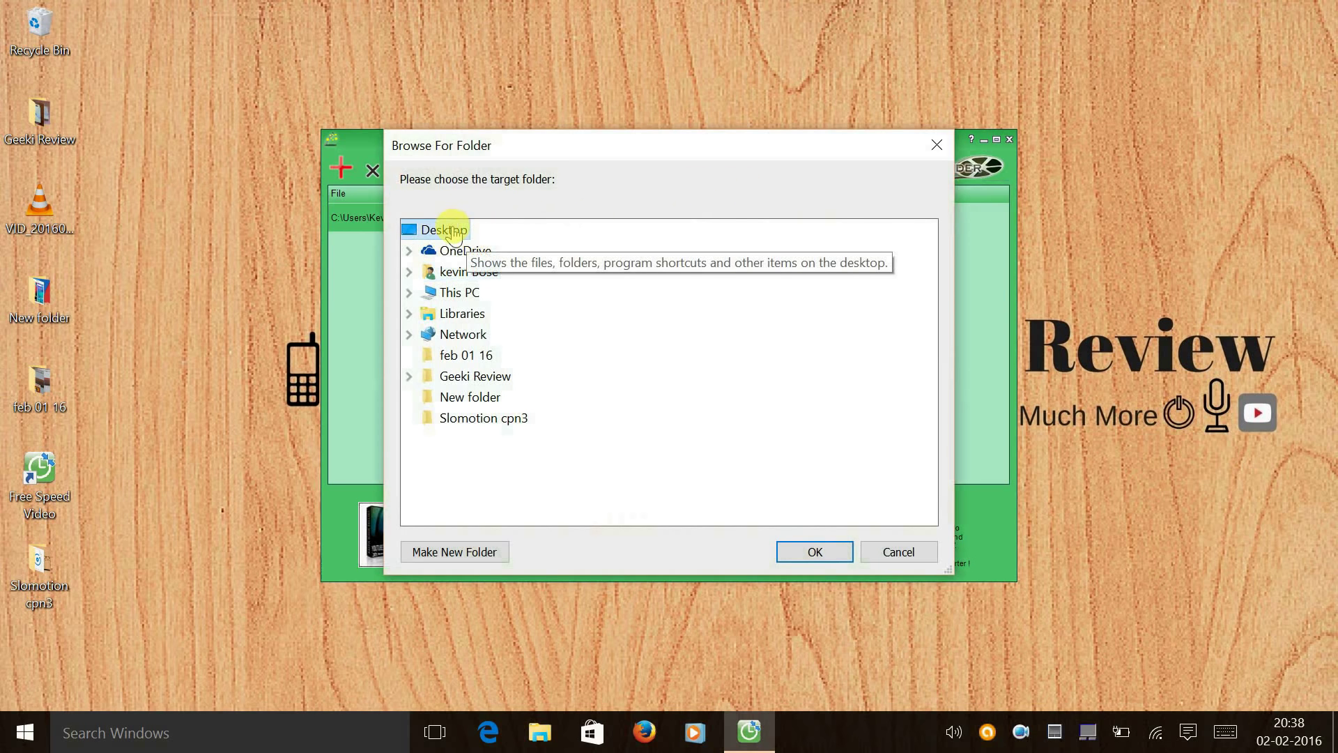
click(812, 550)
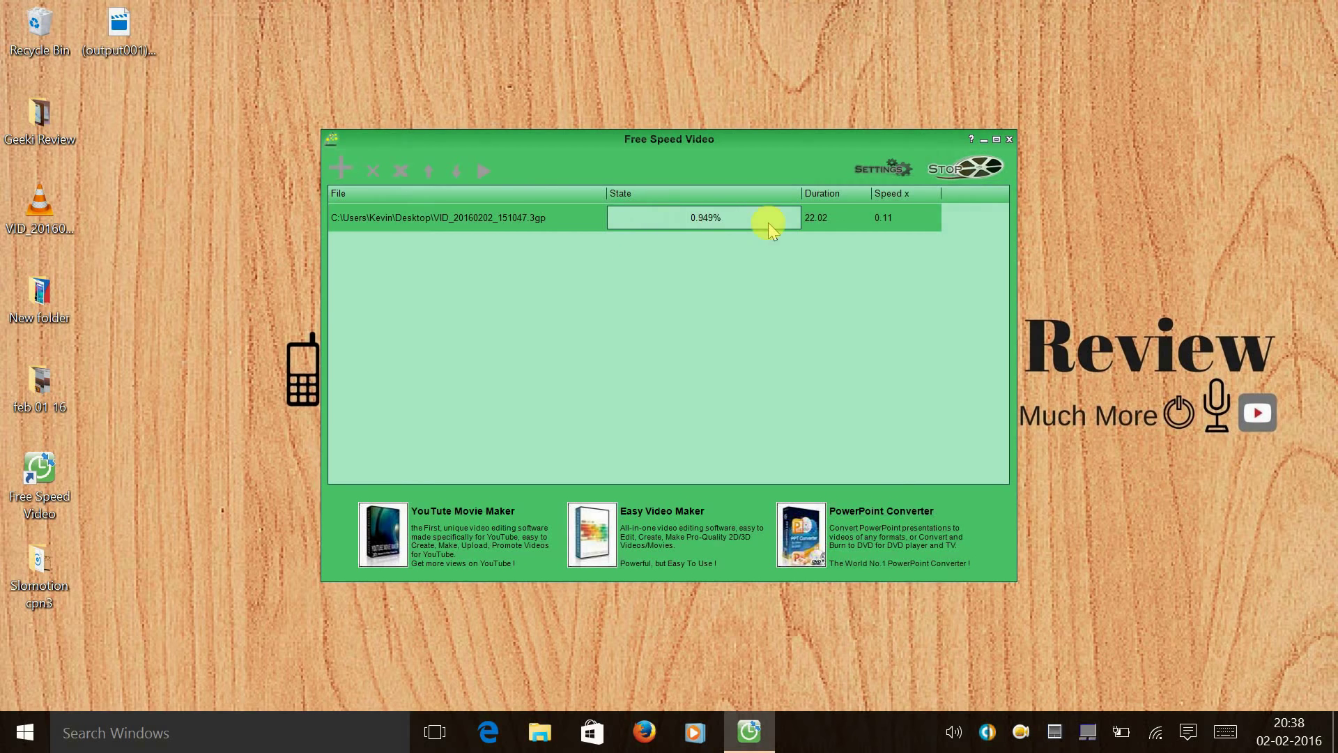
Edit the Speed x cell, replacing the leading 0 with 1 to read 1.11
click(877, 215)
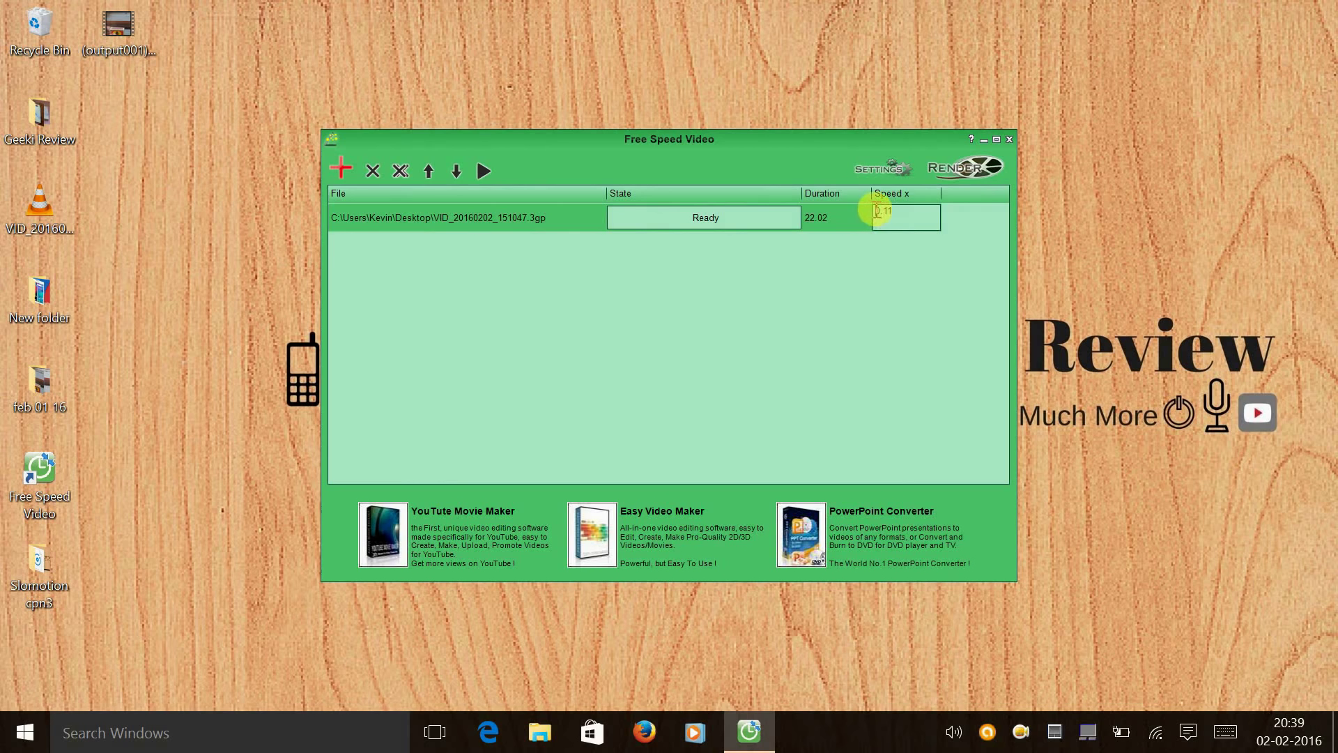
drag(877, 210, 881, 211)
text(1)
drag(885, 212, 918, 232)
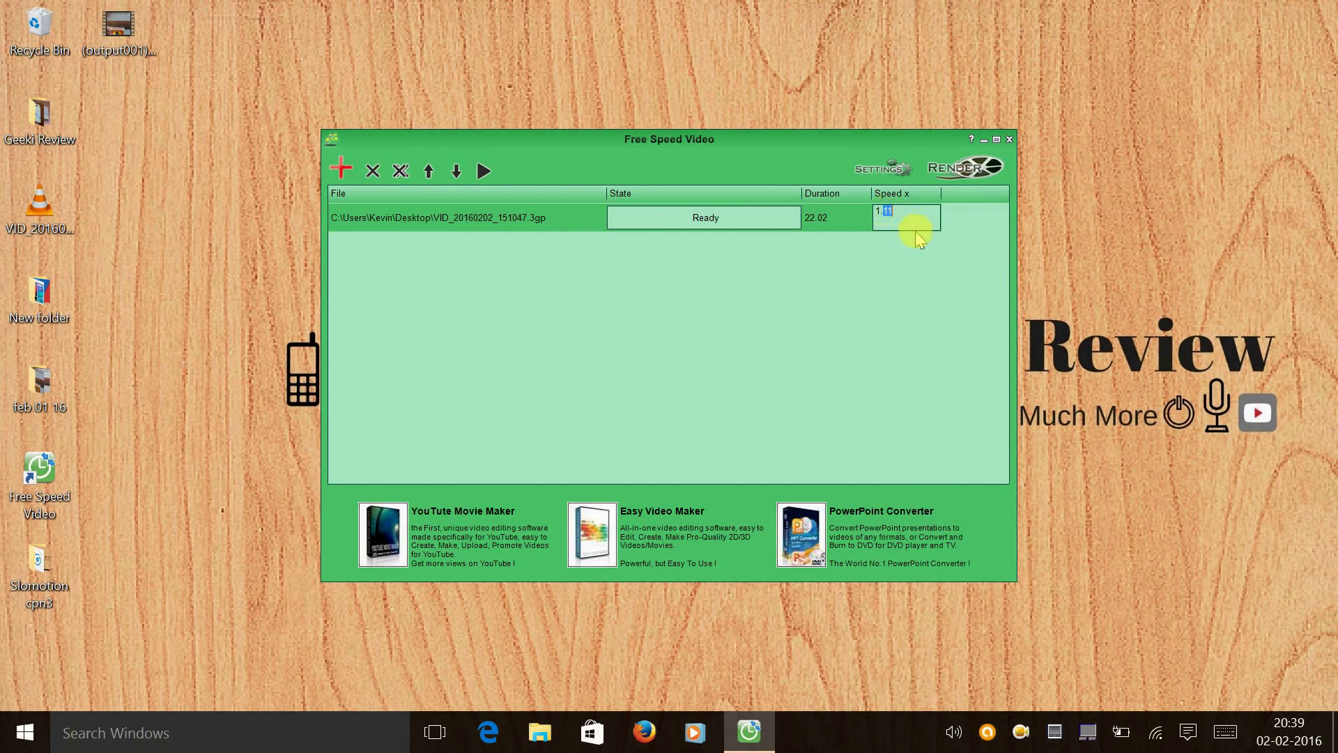